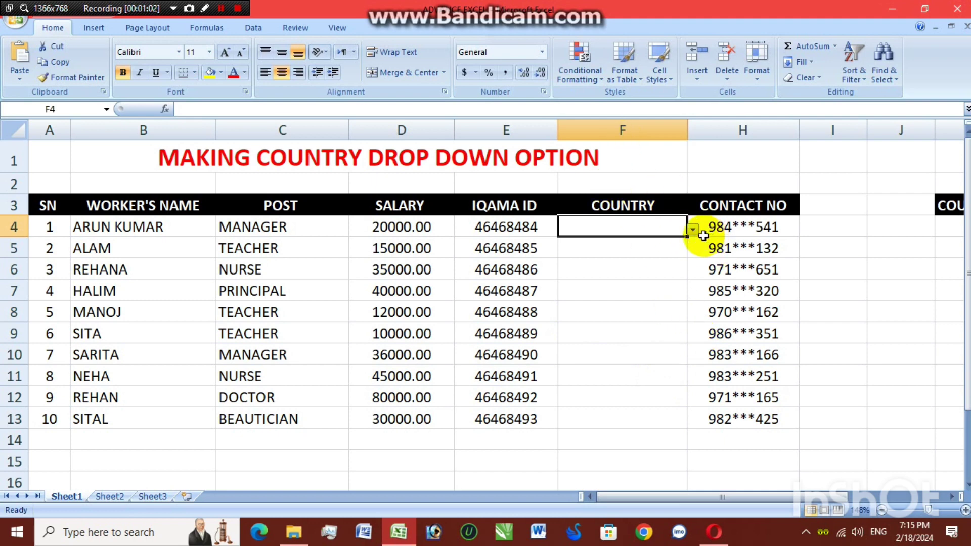
Choose NEPAL in F4, DUBAI in F7 and INDIA in F11 from the COUNTRY column's drop-down lists
{"action": "left_click", "coordinate": [693, 231]}
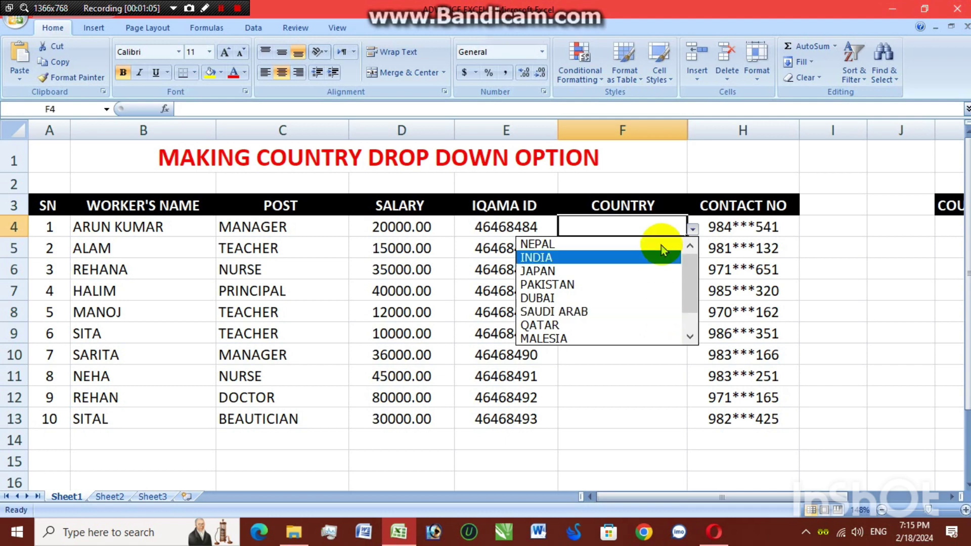
{"action": "left_click", "coordinate": [569, 245]}
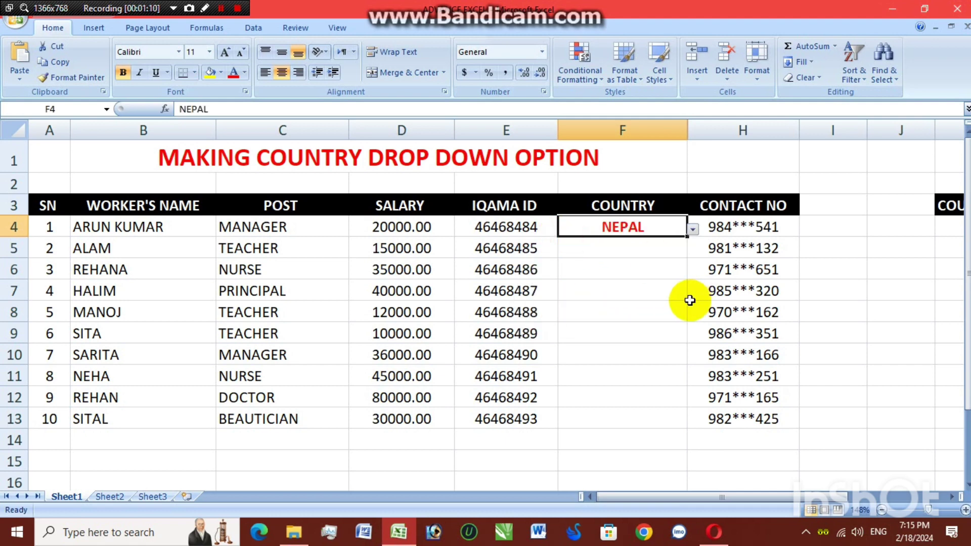
{"action": "left_click", "coordinate": [652, 291]}
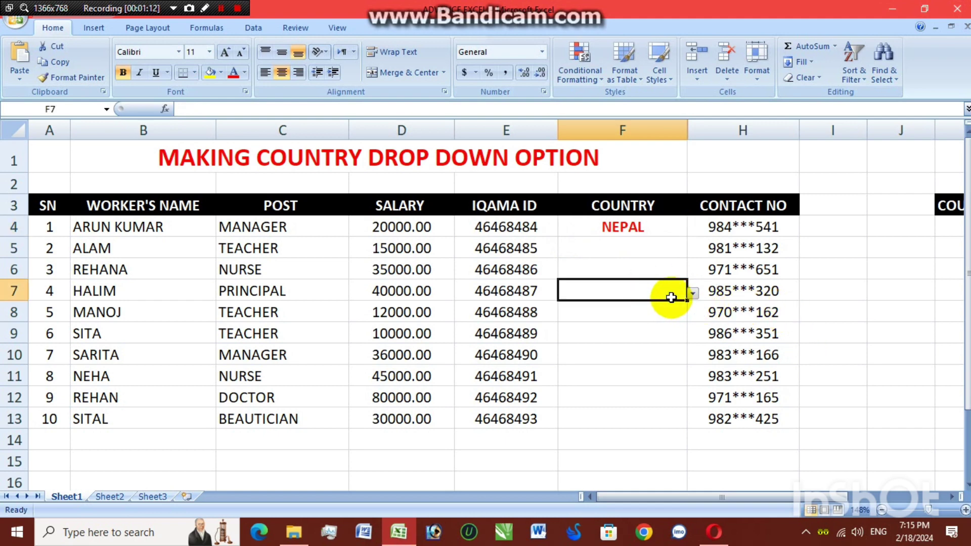
{"action": "left_click", "coordinate": [692, 296]}
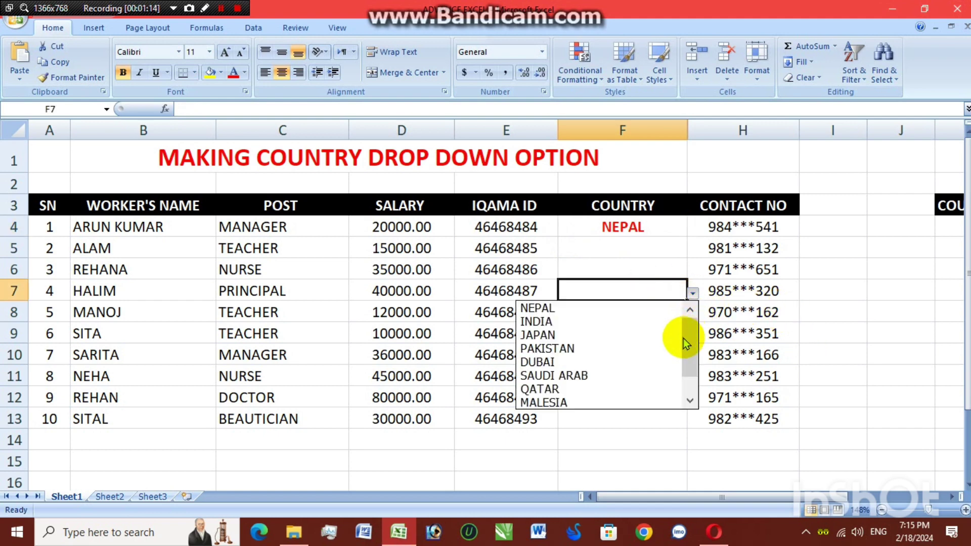
{"action": "left_click", "coordinate": [626, 364]}
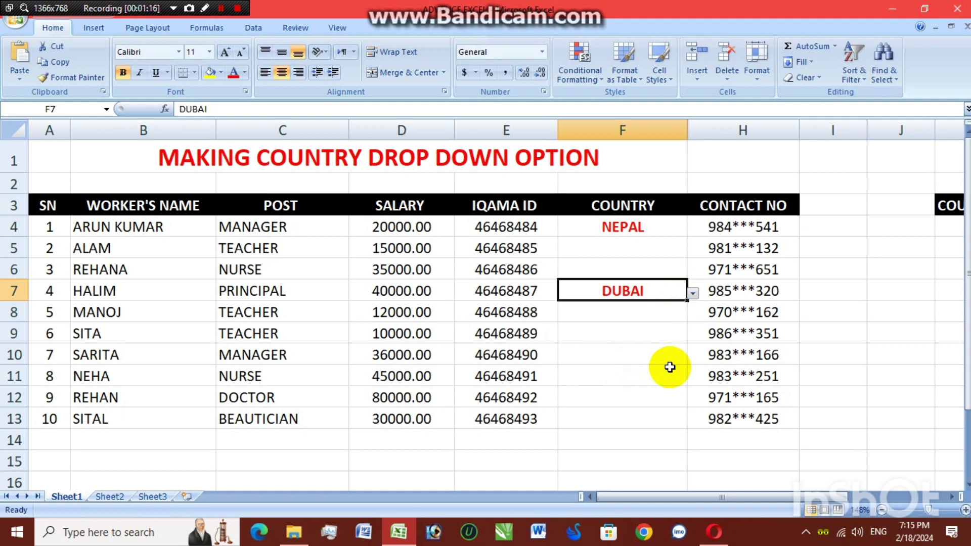
{"action": "left_click", "coordinate": [669, 368]}
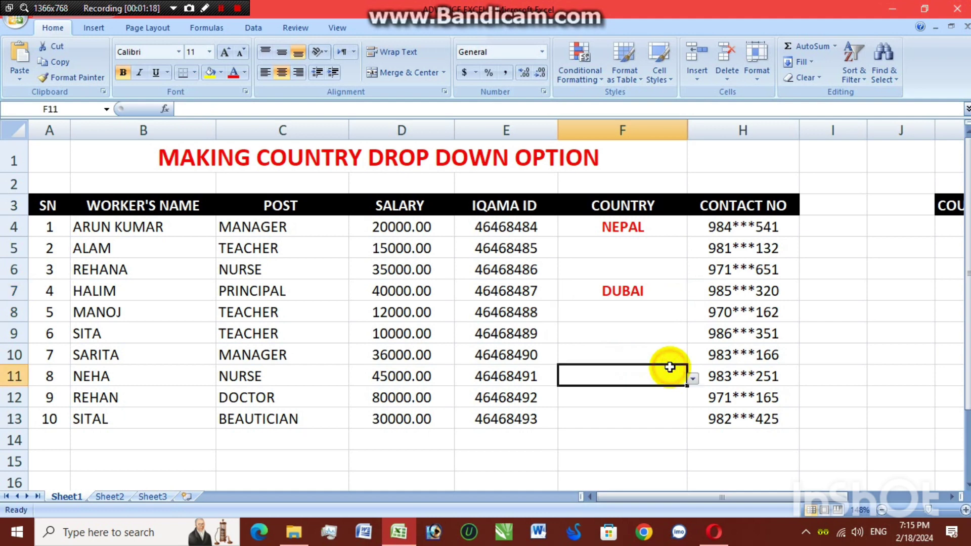
{"action": "left_click", "coordinate": [692, 378]}
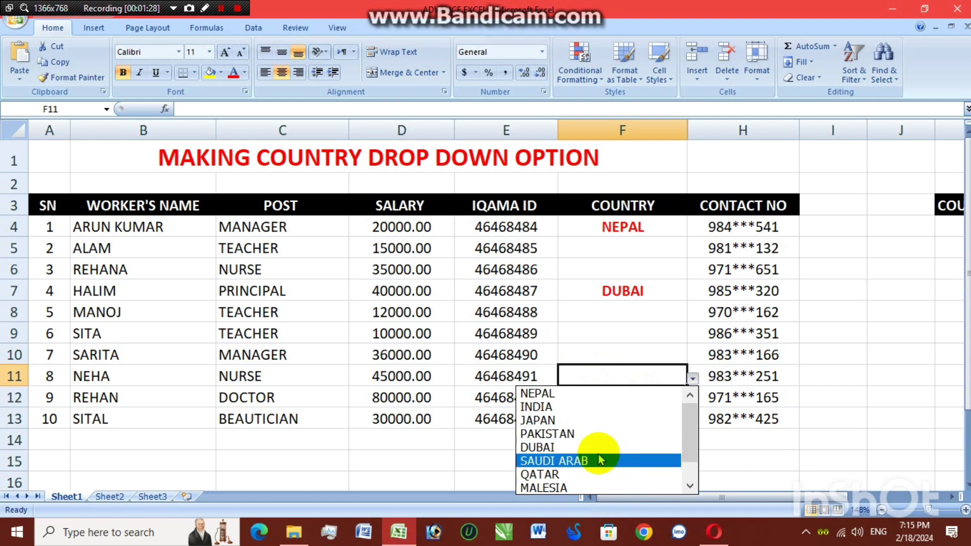
{"action": "left_click", "coordinate": [558, 408]}
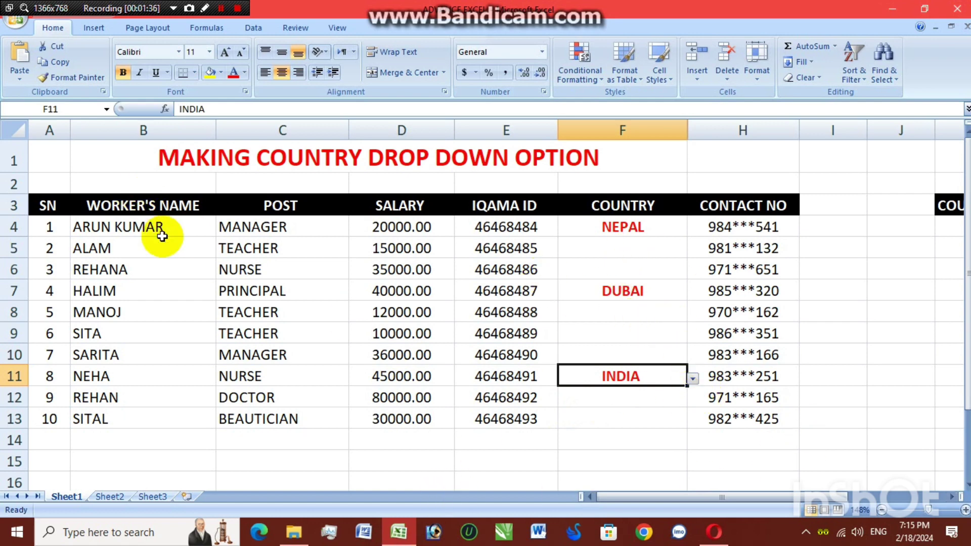
Copy the worker table from SN through IQAMA ID (A3:E13) into a new workbook starting at A1
{"action": "left_click_drag", "start_coordinate": [44, 212], "coordinate": [494, 417]}
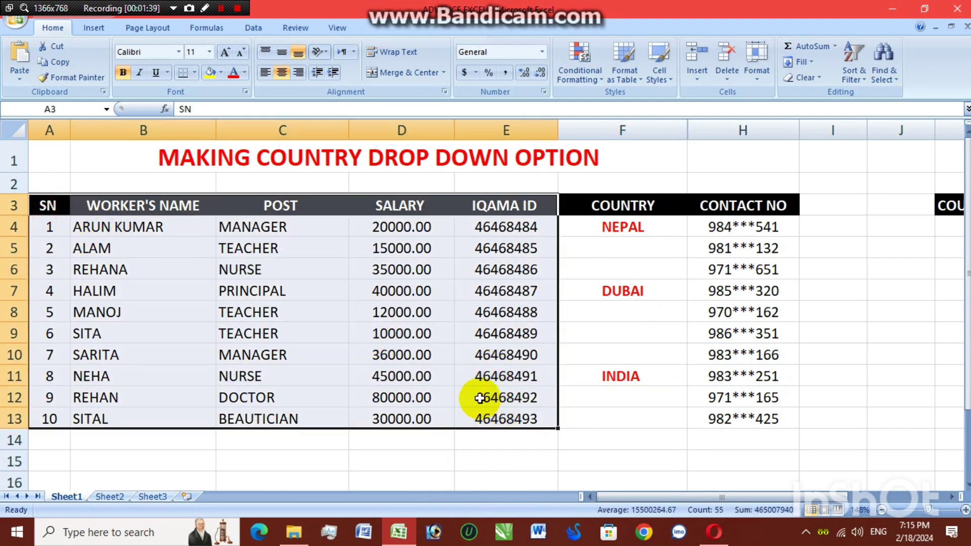
{"action": "key", "text": "ctrl+c"}
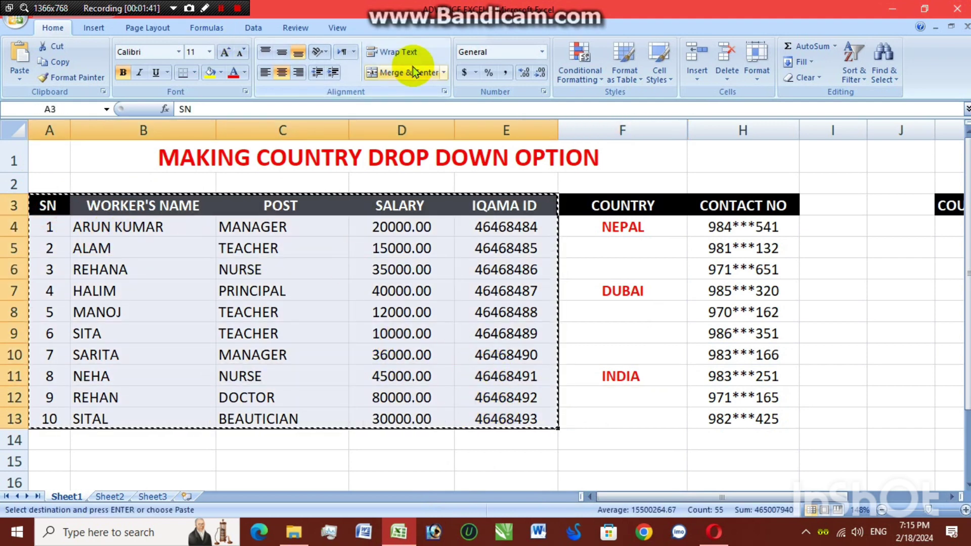
{"action": "key", "text": "ctrl+n"}
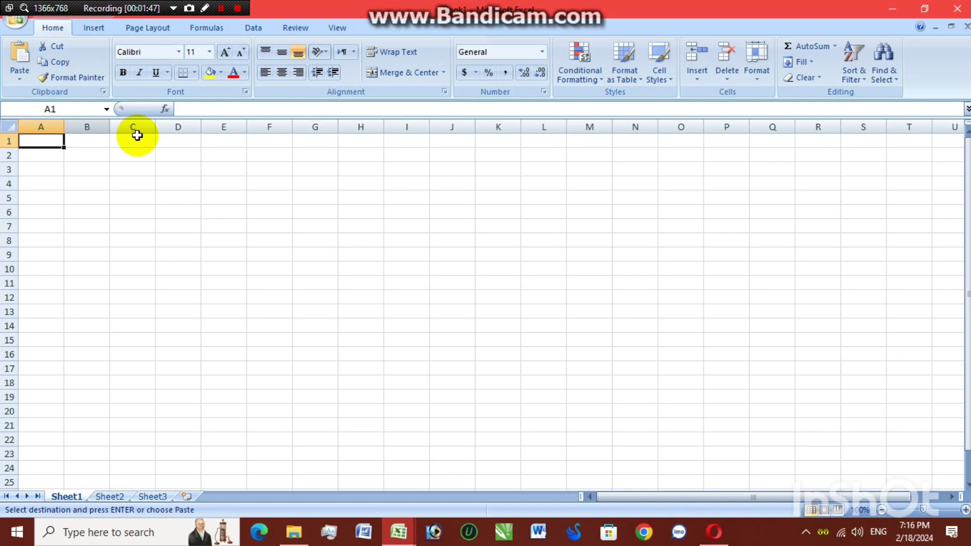
{"action": "key", "text": "ctrl+v"}
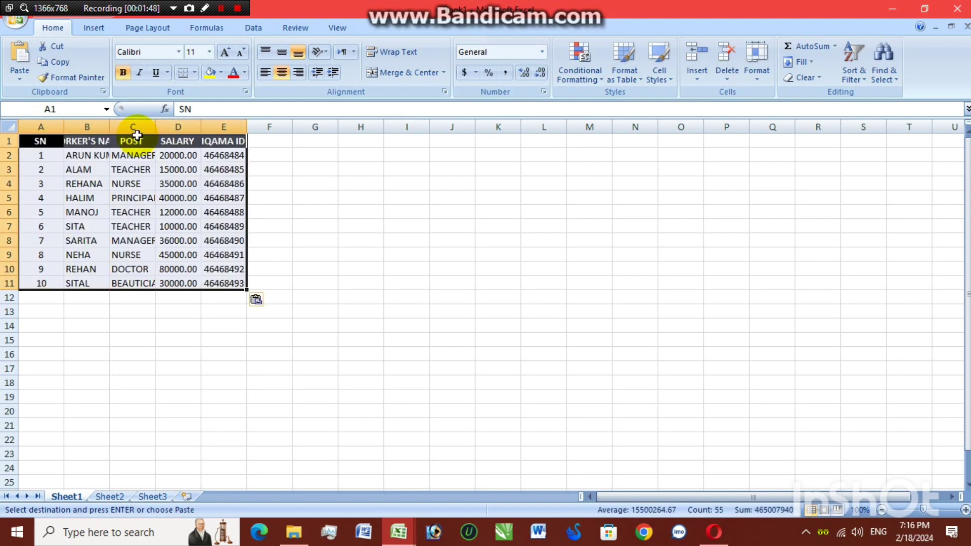
Enlarge the sheet view to 190% and autofit all column widths to the pasted table's contents
{"action": "left_click", "coordinate": [933, 509]}
{"action": "left_click", "coordinate": [177, 225]}
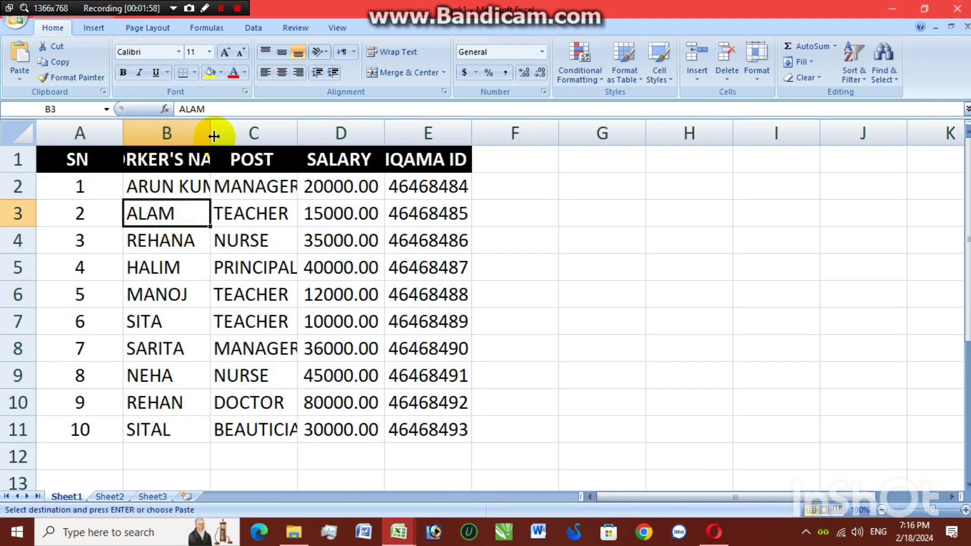
{"action": "left_click_drag", "start_coordinate": [211, 133], "coordinate": [280, 132]}
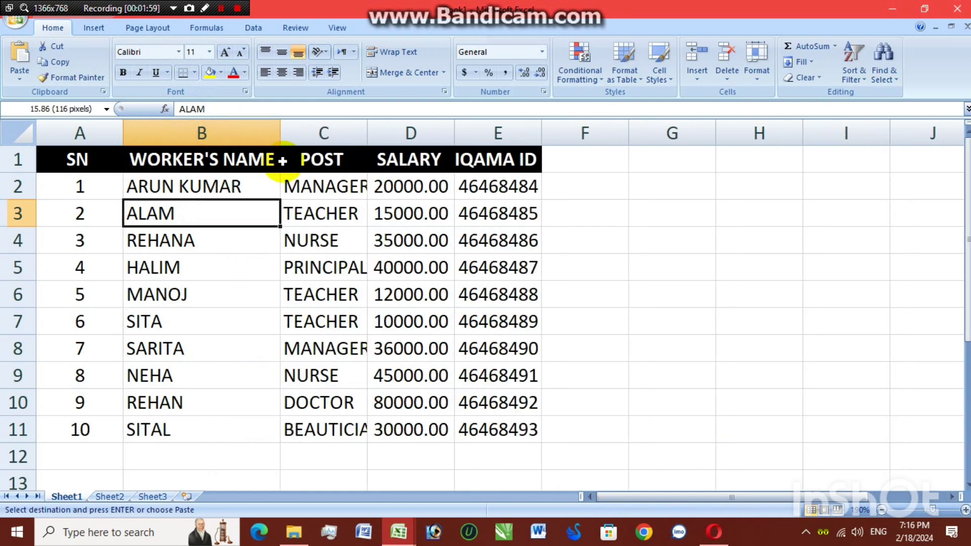
{"action": "left_click", "coordinate": [14, 131]}
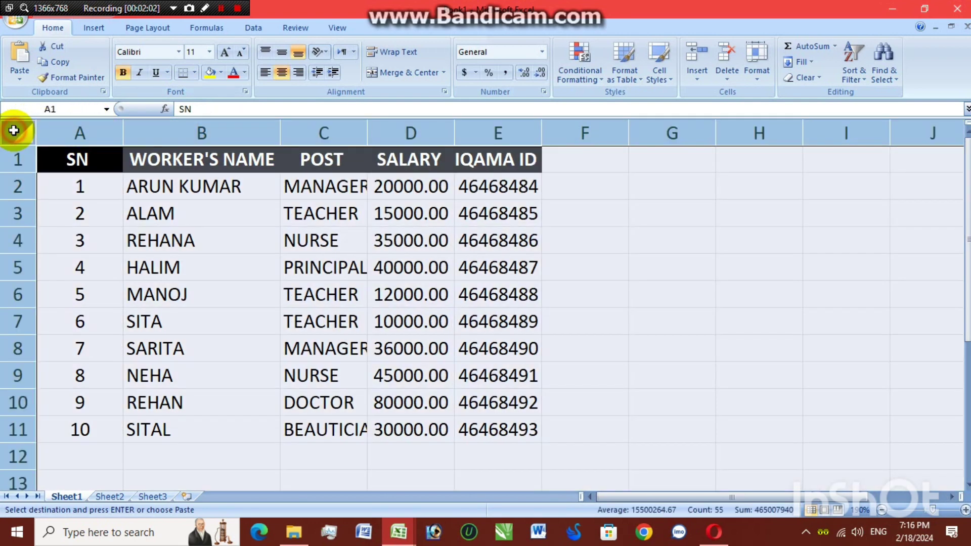
{"action": "double_click", "coordinate": [124, 136]}
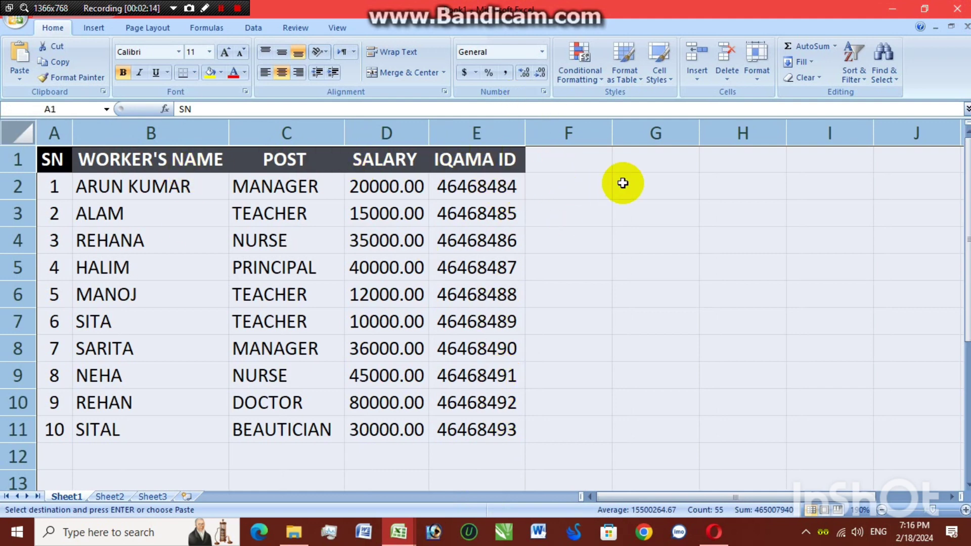
Add the header COUNTRY in F1 beside IQAMA ID and widen column F slightly
{"action": "left_click", "coordinate": [564, 155]}
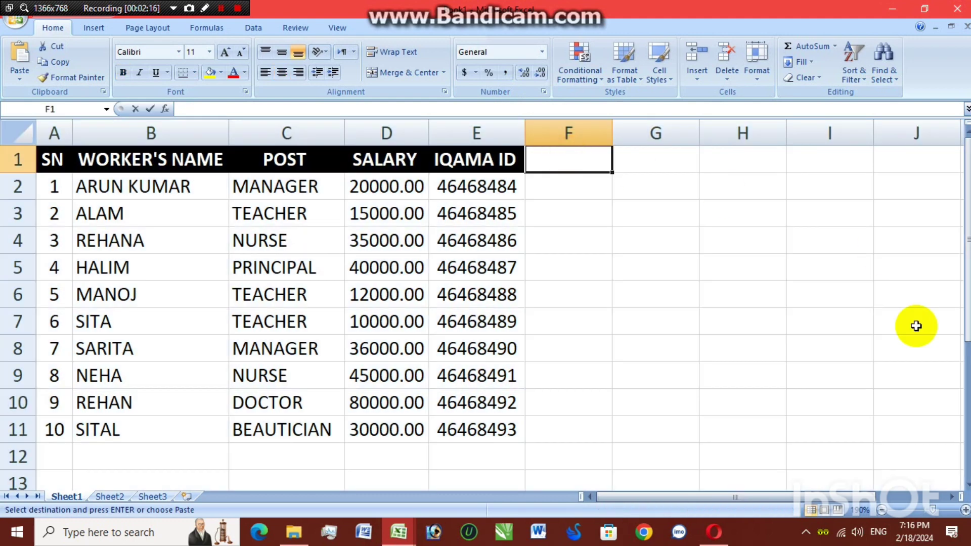
{"action": "type", "text": "COUNT"}
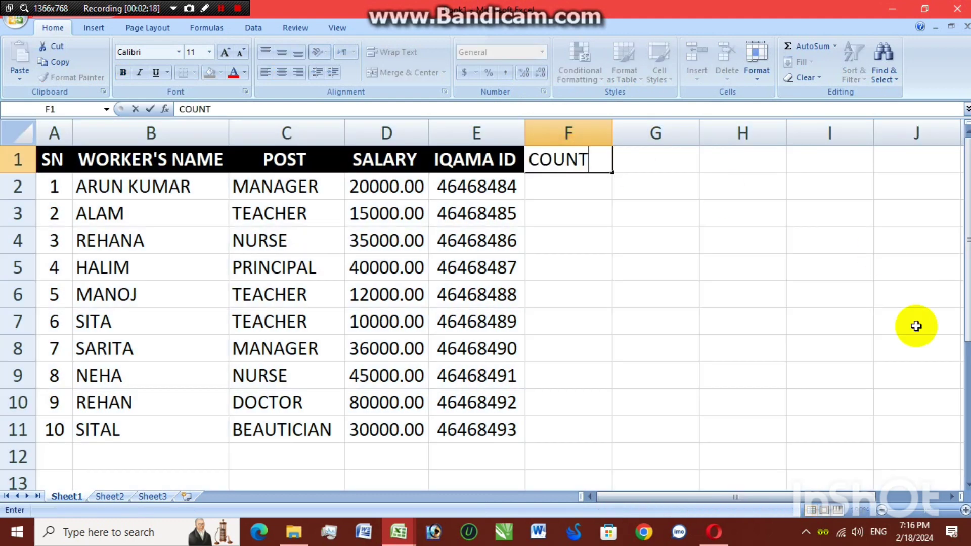
{"action": "type", "text": "RY"}
{"action": "key", "text": "Return"}
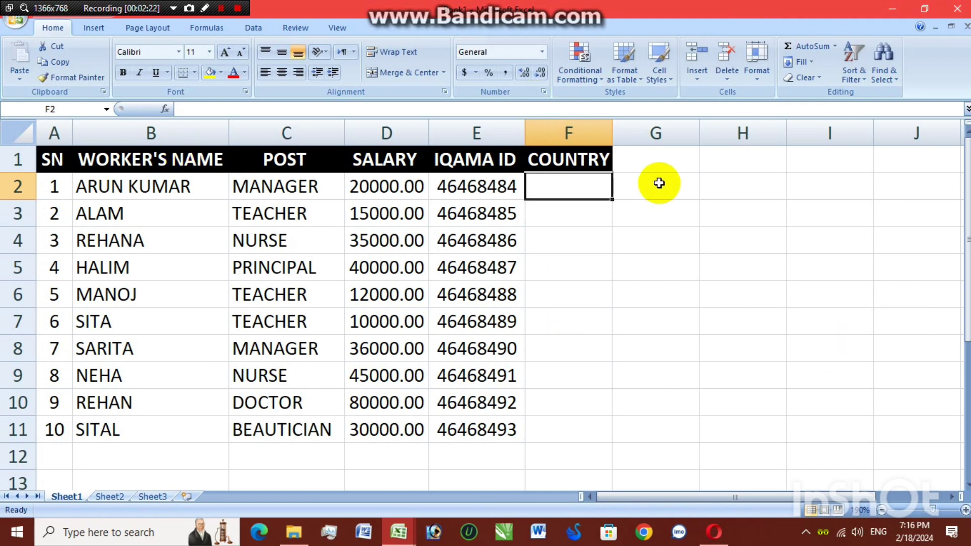
{"action": "left_click_drag", "start_coordinate": [613, 130], "coordinate": [640, 152]}
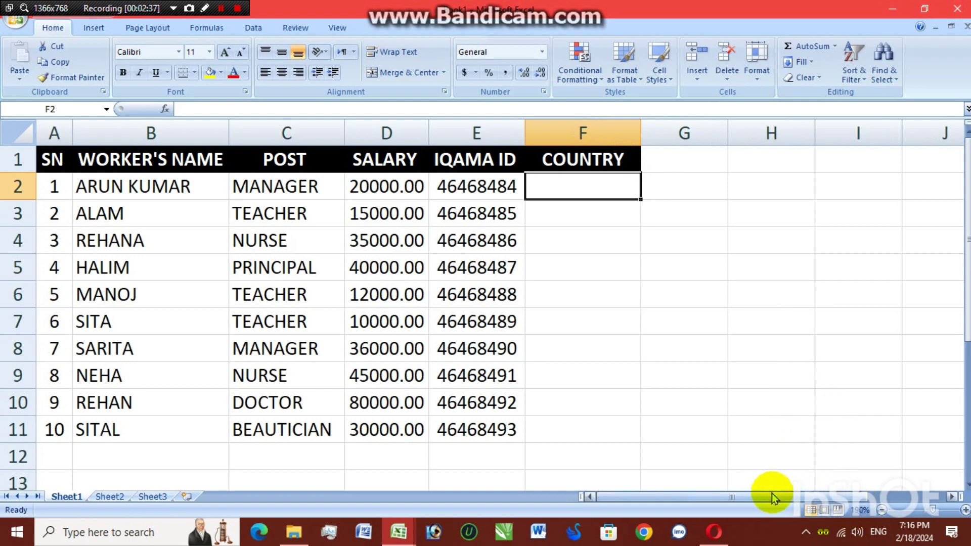
Start a country source list away from the table by entering NEPAL in L8
{"action": "left_click_drag", "start_coordinate": [757, 497], "coordinate": [861, 476]}
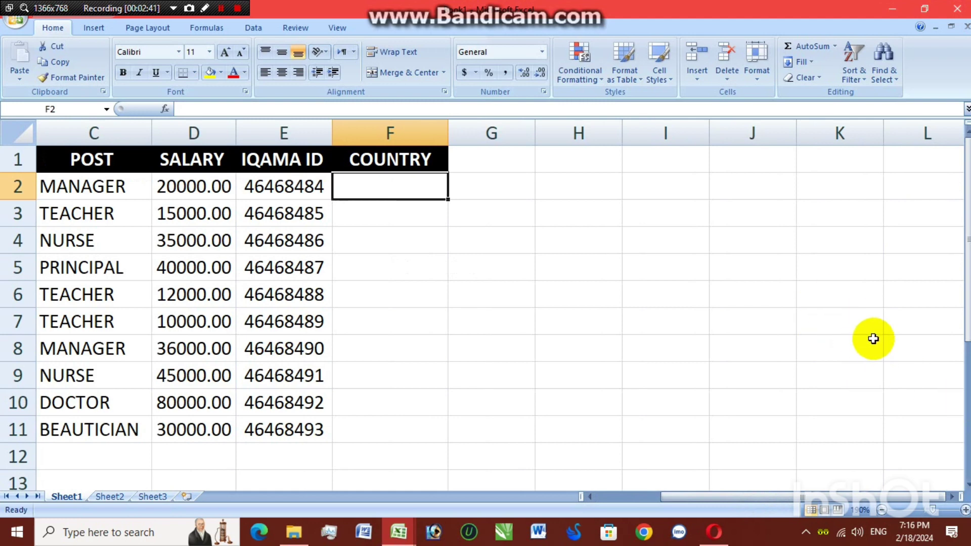
{"action": "left_click", "coordinate": [912, 338]}
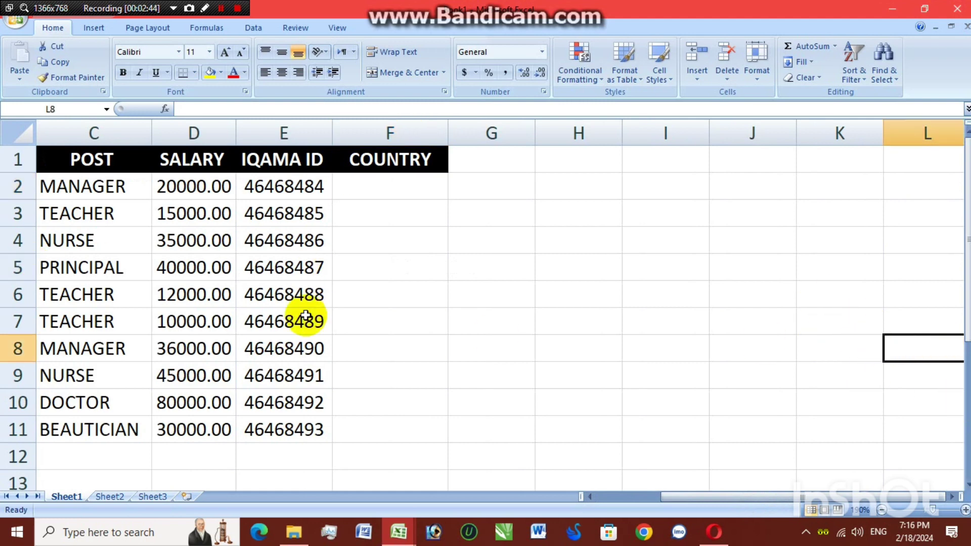
{"action": "type", "text": "NE"}
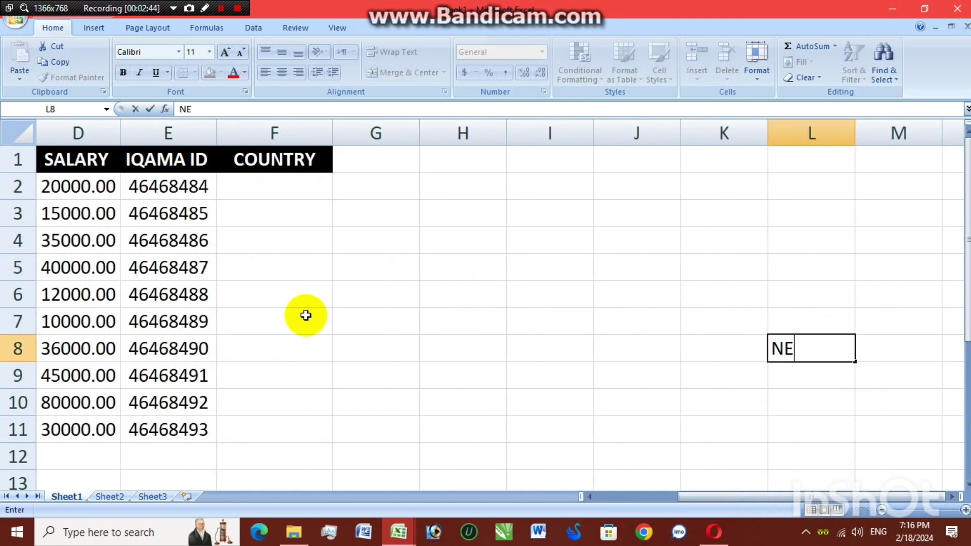
{"action": "type", "text": "PAL"}
{"action": "key", "text": "Return"}
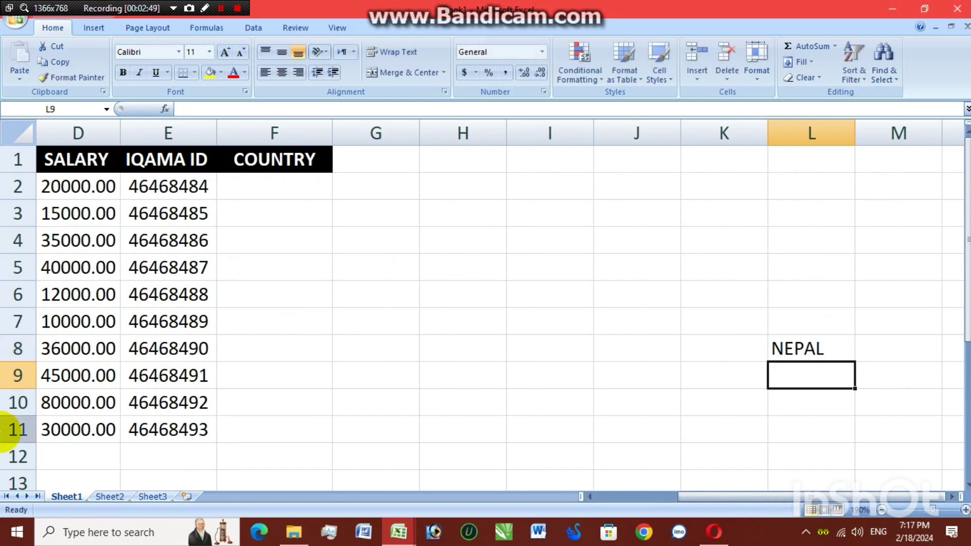
{"action": "left_click", "coordinate": [257, 191]}
{"action": "left_click_drag", "start_coordinate": [275, 226], "coordinate": [296, 347]}
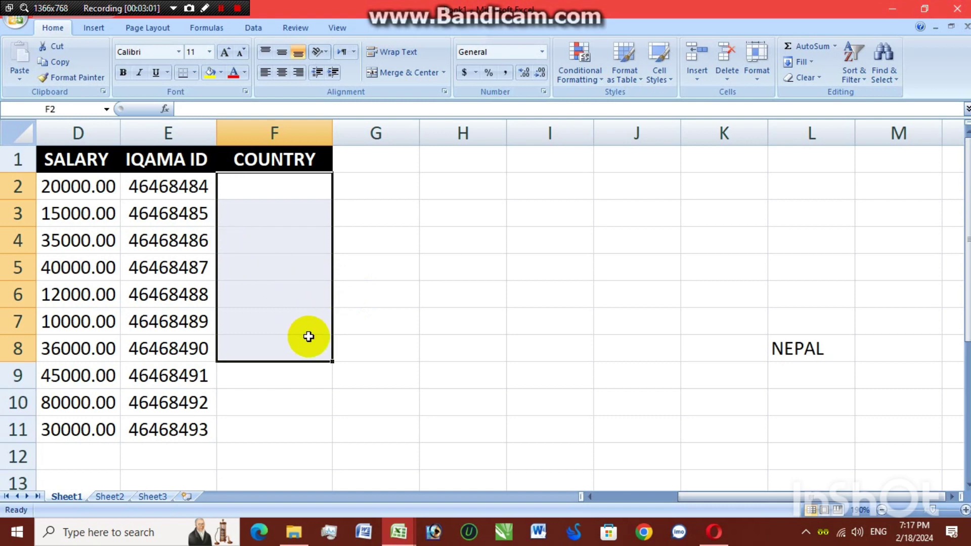
Continue the country list below NEPAL with INDIA, DUBAI and SAUDI in L9:L11
{"action": "left_click", "coordinate": [820, 359]}
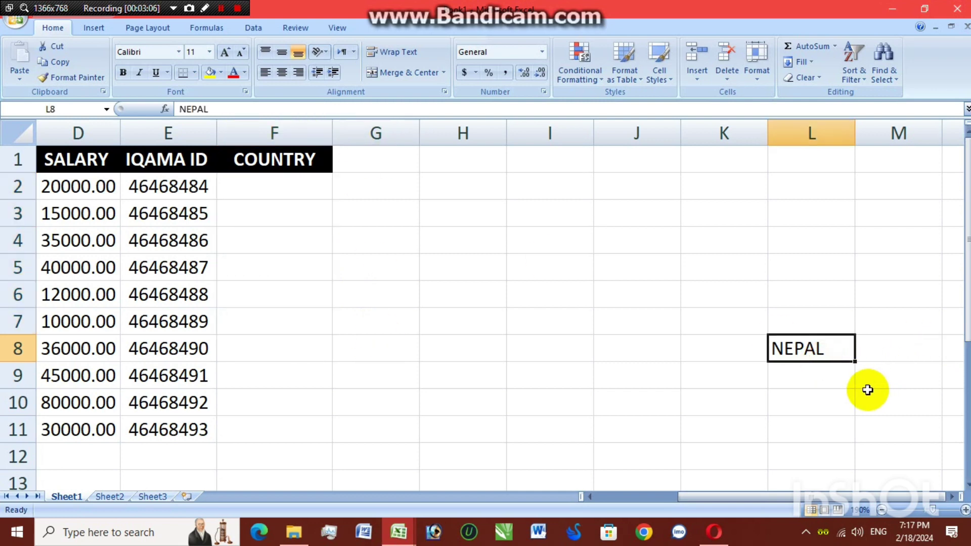
{"action": "key", "text": "Down"}
{"action": "type", "text": "IND"}
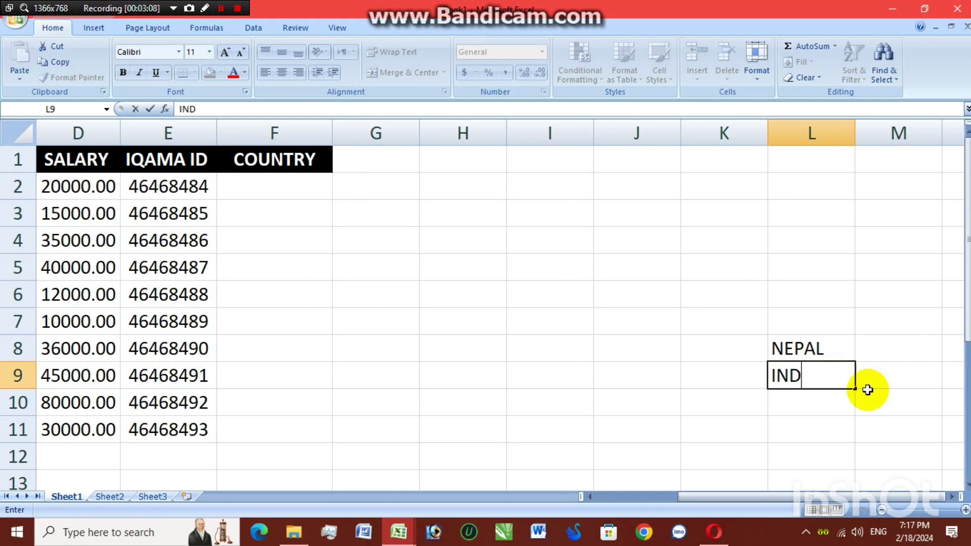
{"action": "key", "text": "Return"}
{"action": "type", "text": "DU"}
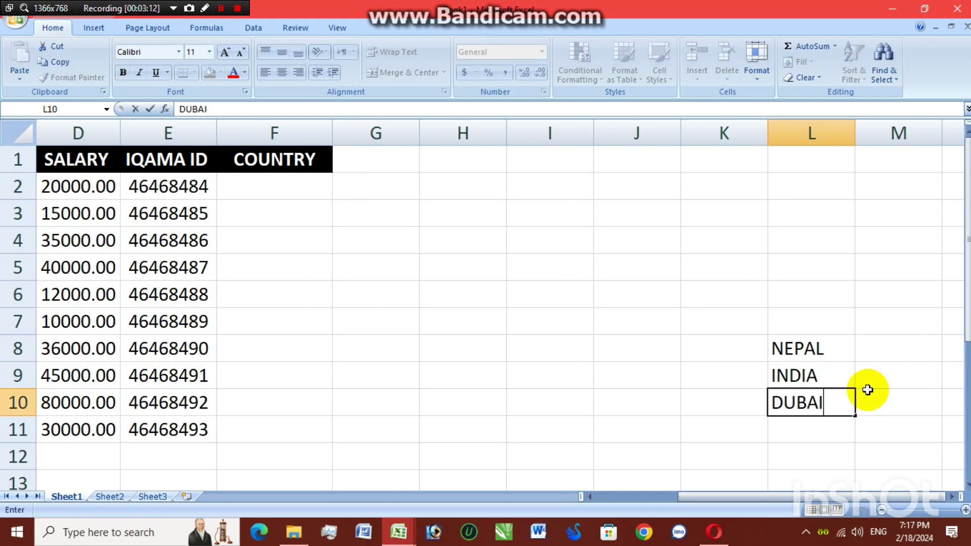
{"action": "type", "text": "BAI"}
{"action": "key", "text": "Return"}
{"action": "type", "text": "SAUDI"}
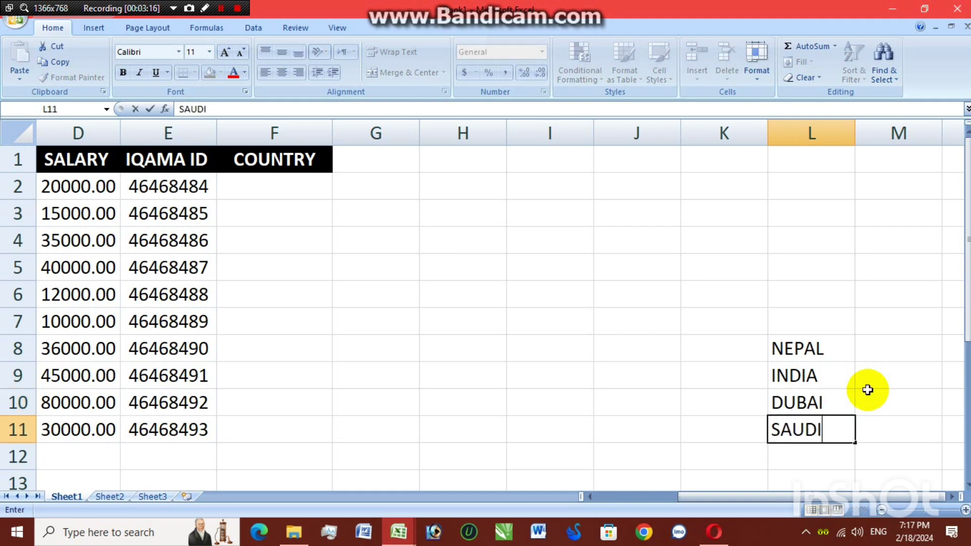
{"action": "key", "text": "Return"}
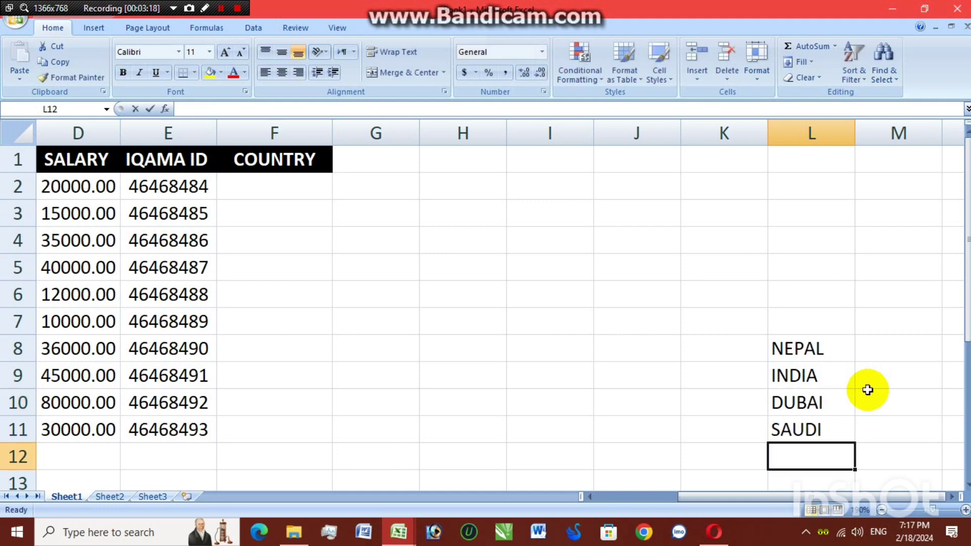
Extend the country list below SAUDI with USA, QATAR and BANGLADESH in L12:L14
{"action": "type", "text": "USA"}
{"action": "key", "text": "Return"}
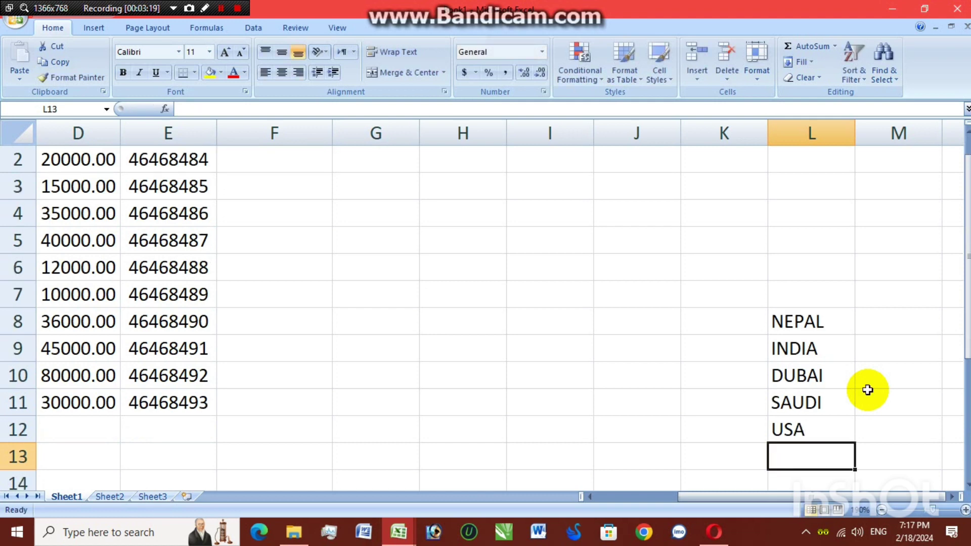
{"action": "type", "text": "QAT"}
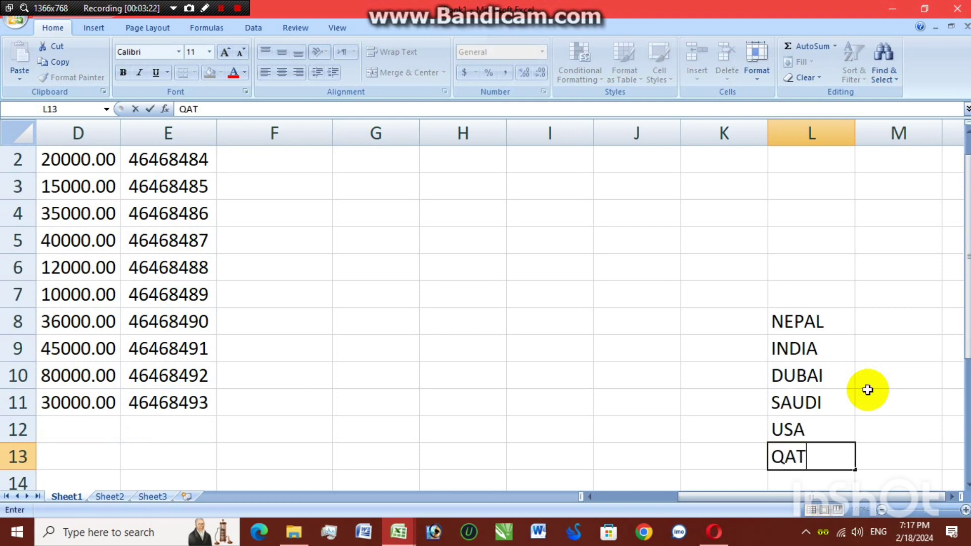
{"action": "type", "text": "AR"}
{"action": "key", "text": "Return"}
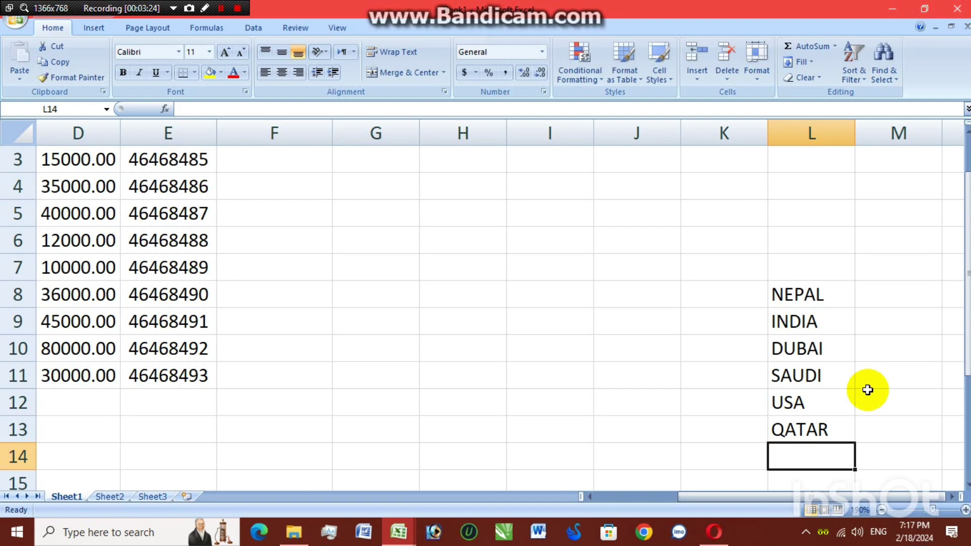
{"action": "type", "text": "BANGL"}
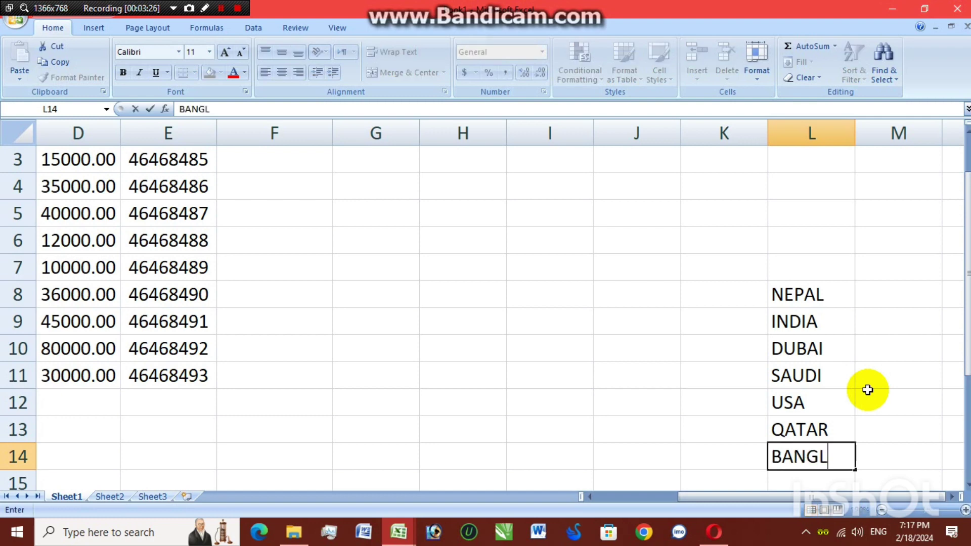
{"action": "type", "text": "ASD"}
{"action": "key", "text": "BackSpace"}
{"action": "type", "text": "DESH"}
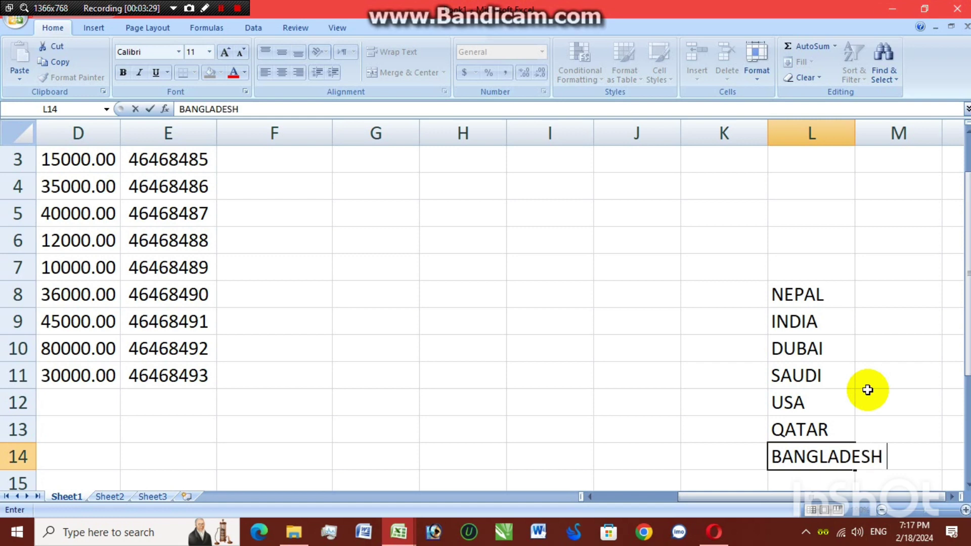
{"action": "key", "text": "Return"}
Complete the country list with OMAN in L15 and CHINA in L16
{"action": "type", "text": "OMAM"}
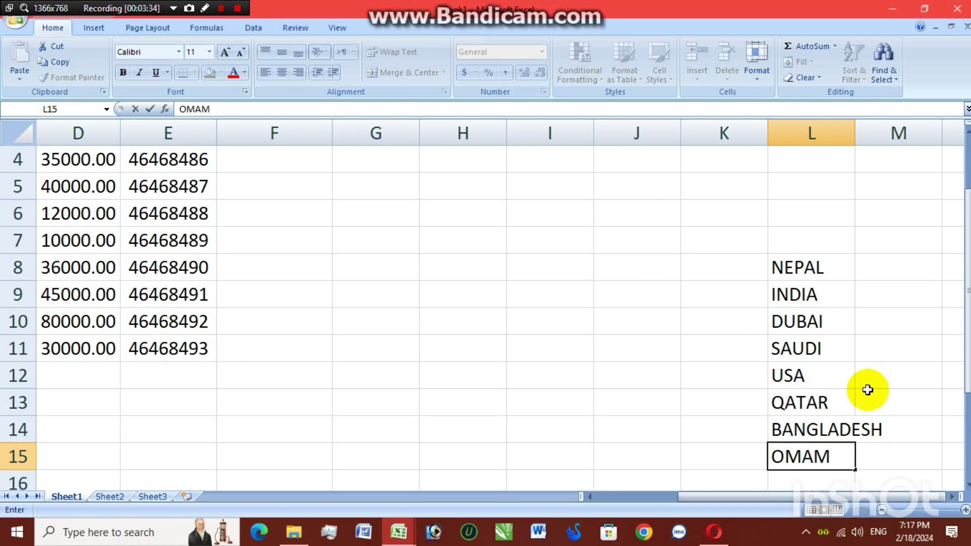
{"action": "key", "text": "BackSpace"}
{"action": "type", "text": "M"}
{"action": "key", "text": "BackSpace"}
{"action": "type", "text": "N"}
{"action": "key", "text": "Return"}
{"action": "type", "text": "CHI"}
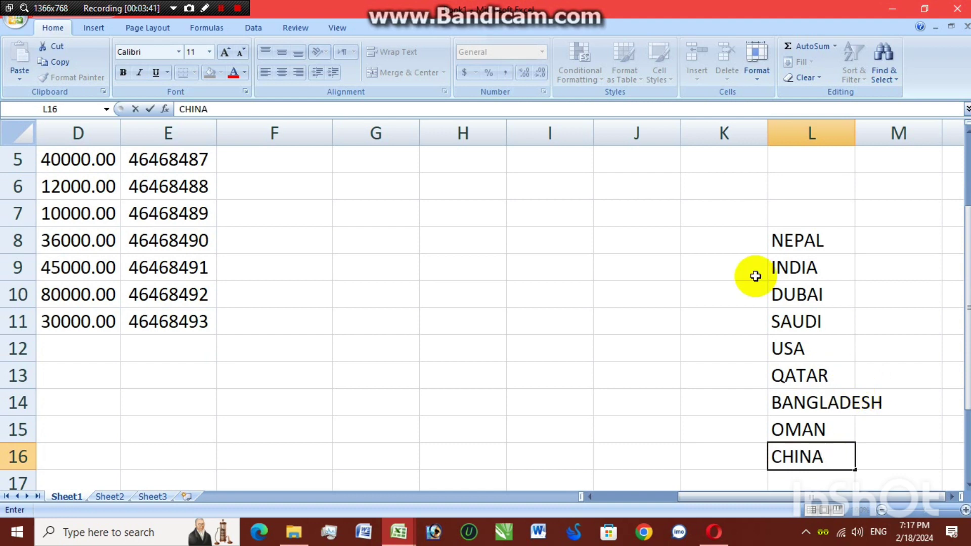
{"action": "left_click_drag", "start_coordinate": [967, 303], "coordinate": [955, 202]}
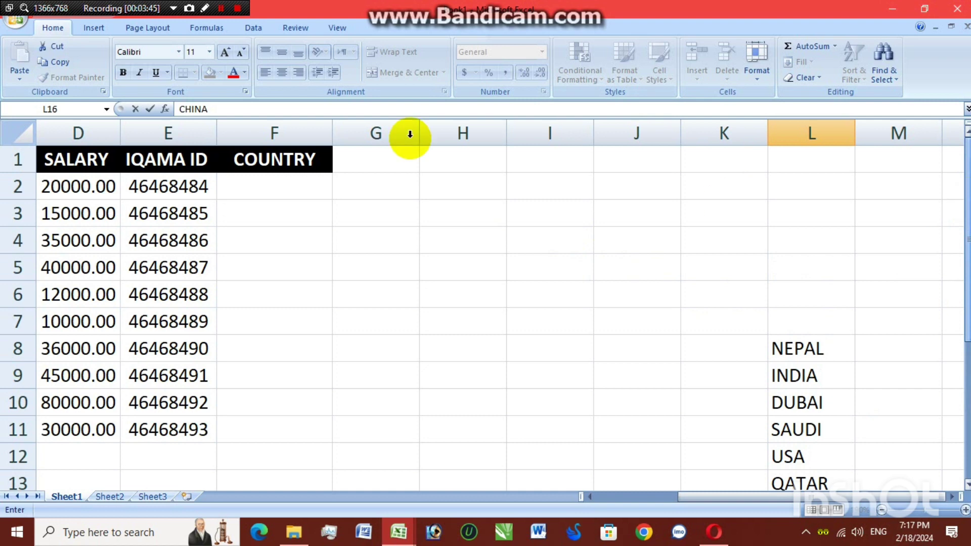
{"action": "left_click", "coordinate": [271, 204]}
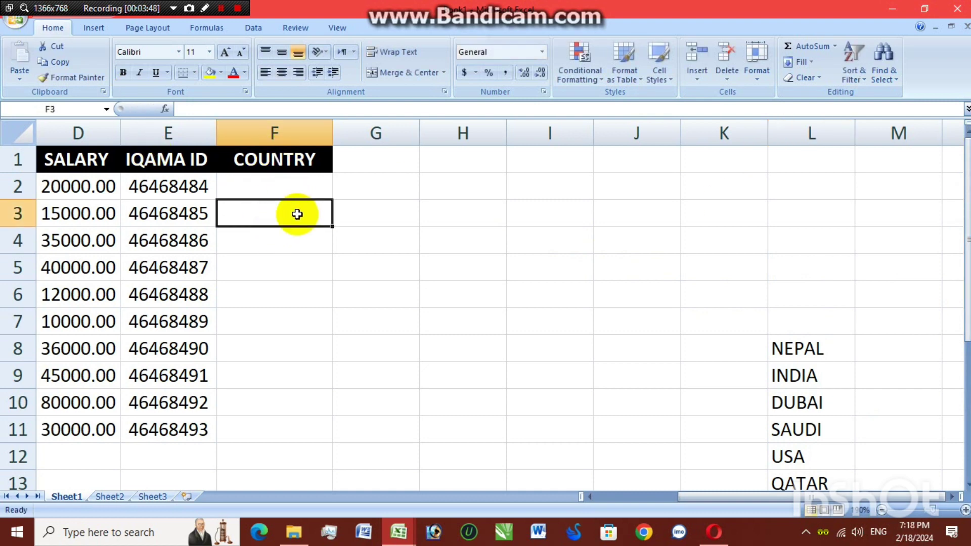
{"action": "mouse_move", "coordinate": [283, 186]}
{"action": "left_mouse_down"}
{"action": "mouse_move", "coordinate": [279, 312]}
{"action": "mouse_move", "coordinate": [302, 341]}
{"action": "mouse_move", "coordinate": [289, 429]}
{"action": "left_mouse_up"}
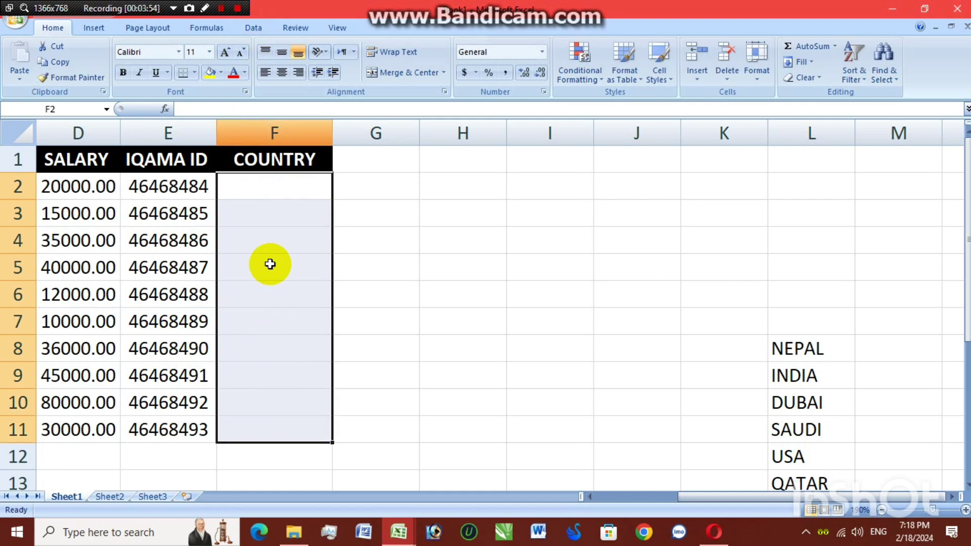
{"action": "left_click", "coordinate": [275, 298]}
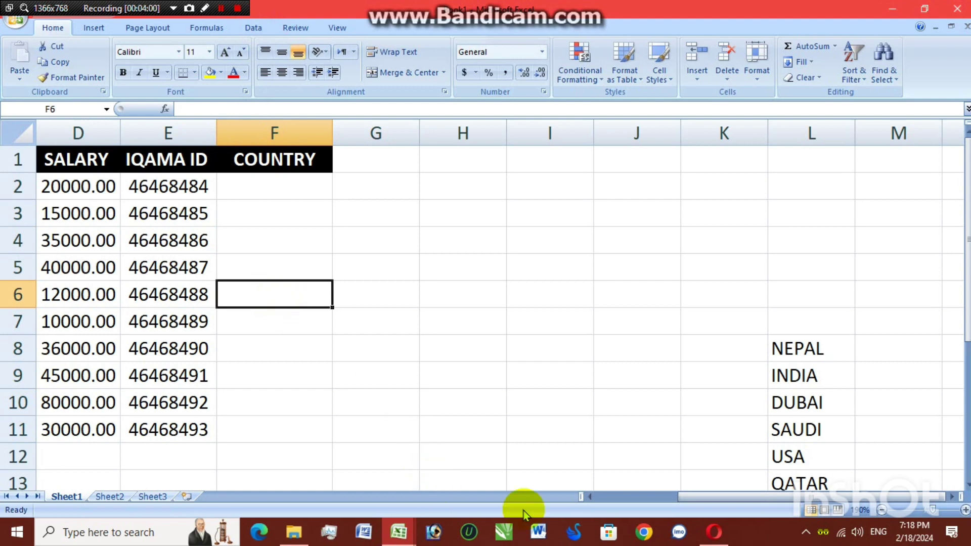
{"action": "left_click", "coordinate": [650, 500]}
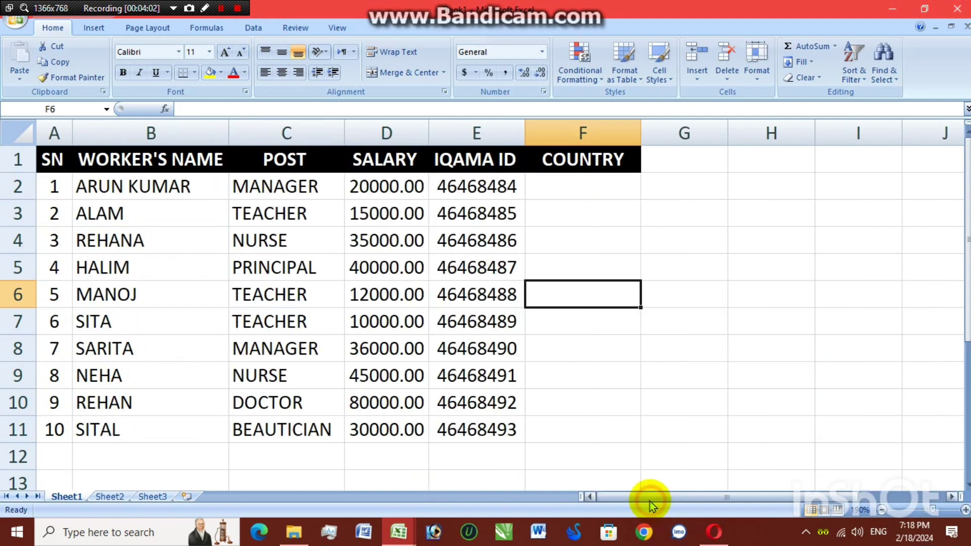
{"action": "left_click", "coordinate": [588, 127]}
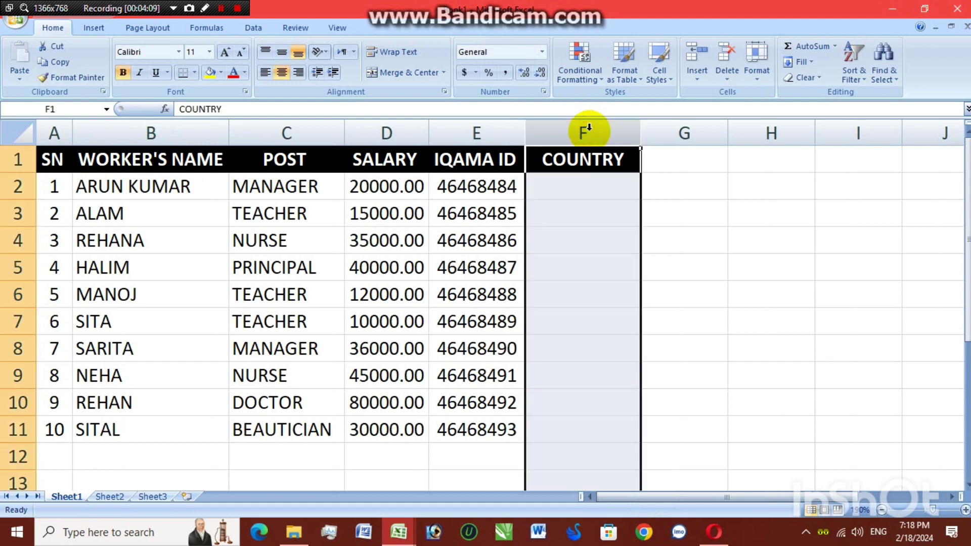
{"action": "left_click", "coordinate": [610, 293]}
Set up data validation for the empty COUNTRY cells F2:F11, allowing only values from a List
{"action": "left_click_drag", "start_coordinate": [560, 181], "coordinate": [596, 434]}
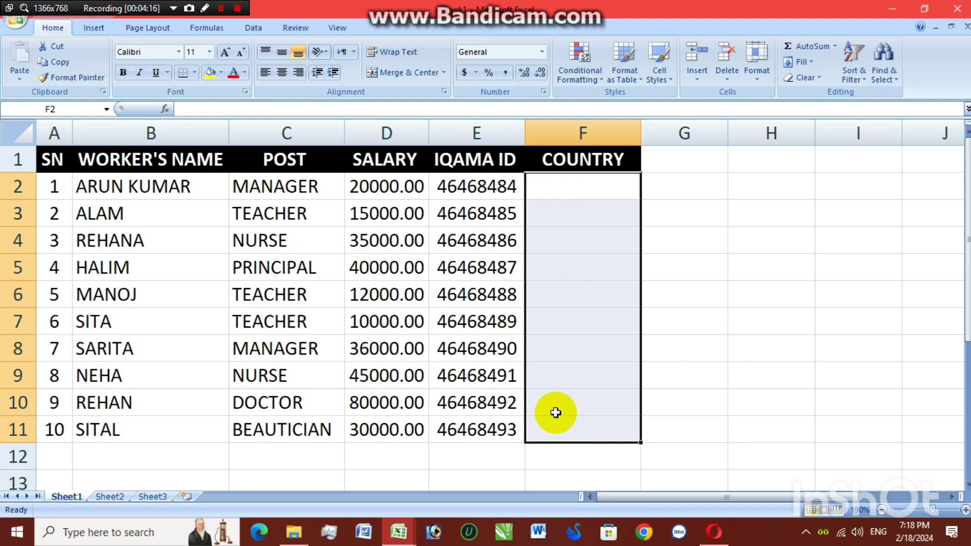
{"action": "left_click", "coordinate": [252, 29]}
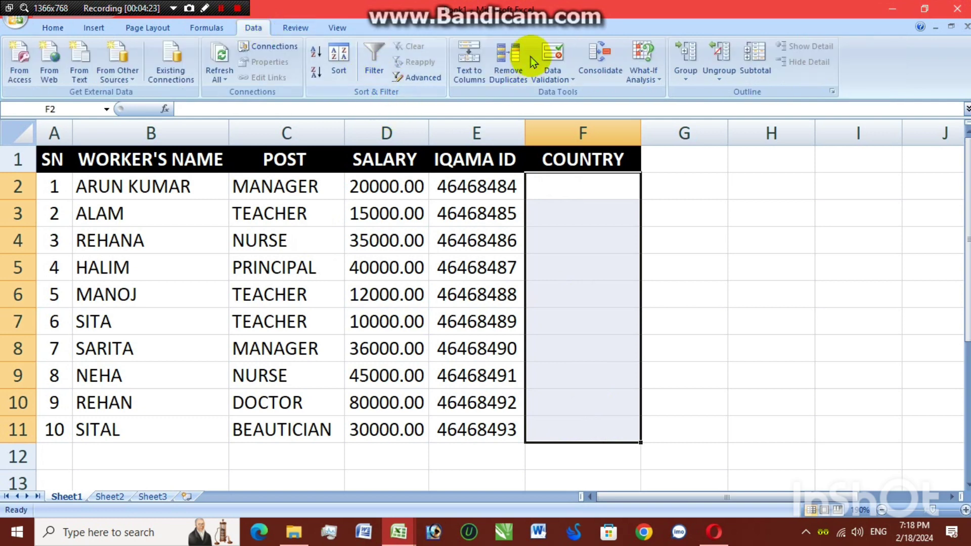
{"action": "left_click", "coordinate": [557, 83]}
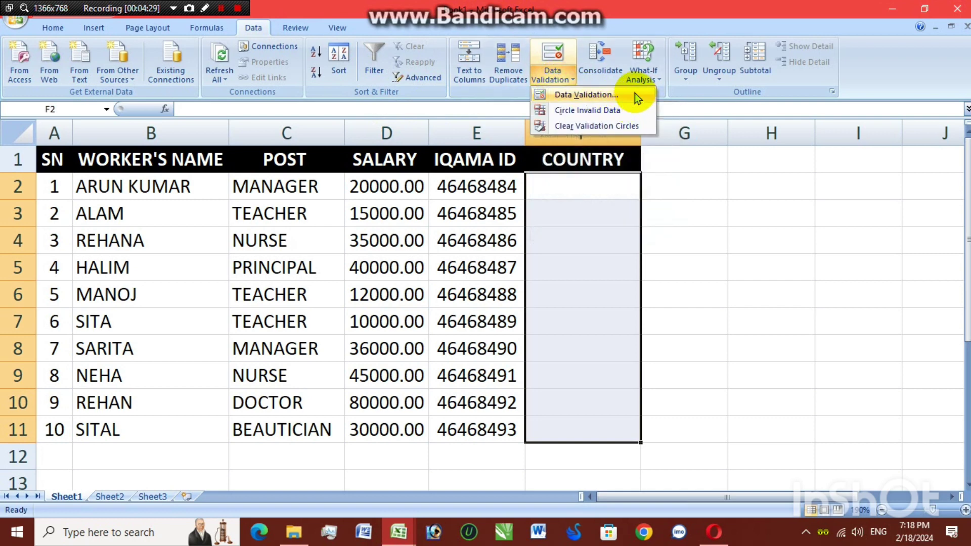
{"action": "left_click", "coordinate": [586, 95]}
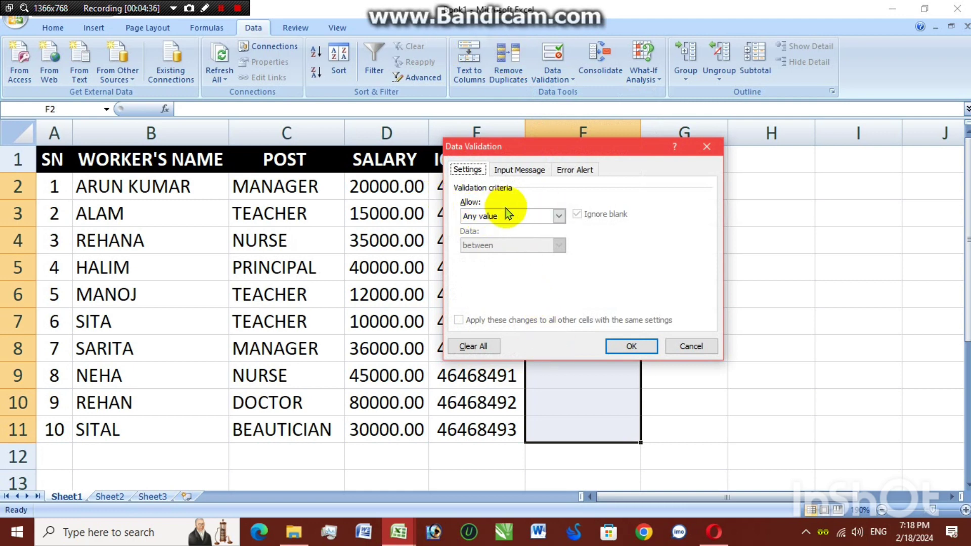
{"action": "left_click", "coordinate": [509, 219]}
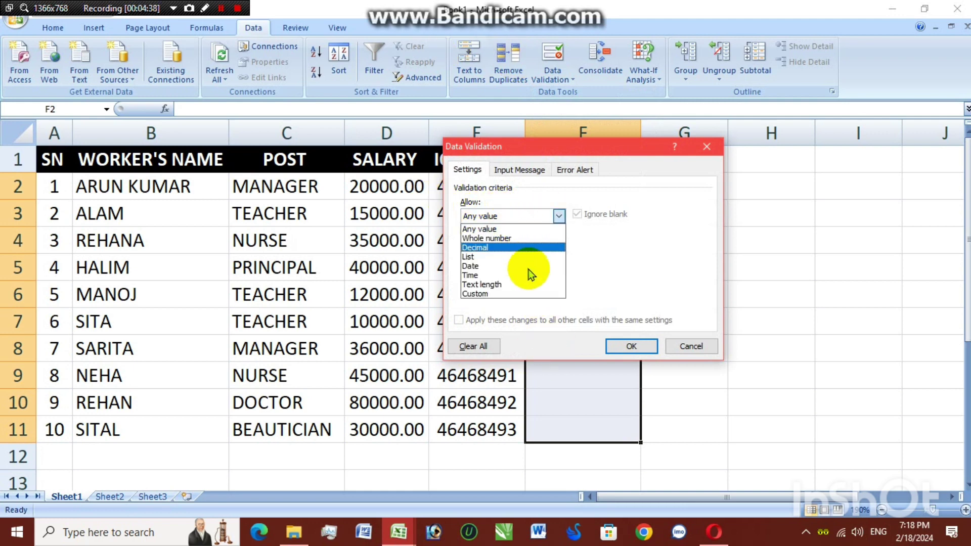
{"action": "left_click", "coordinate": [495, 256]}
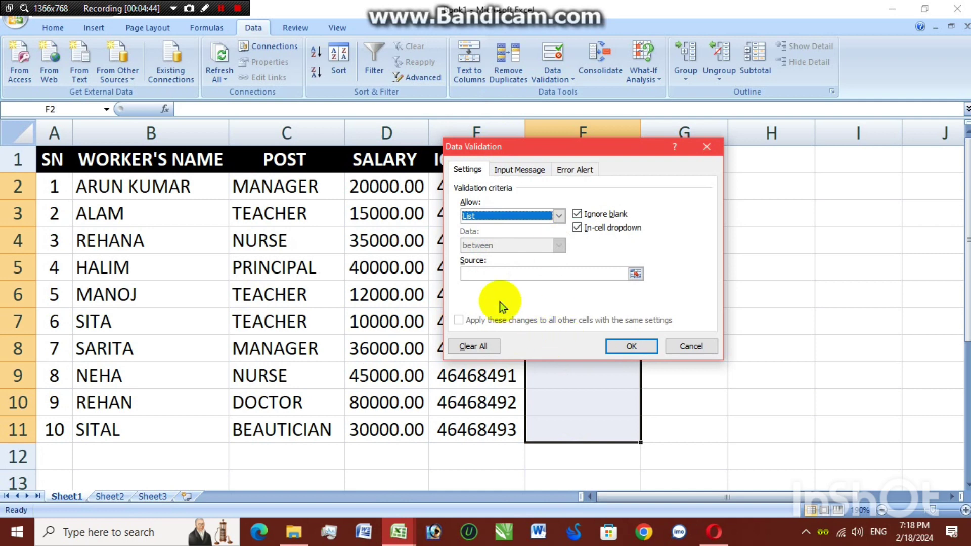
Use the countries in L8:L16 as the validation list's source and apply the rule
{"action": "left_click", "coordinate": [476, 276]}
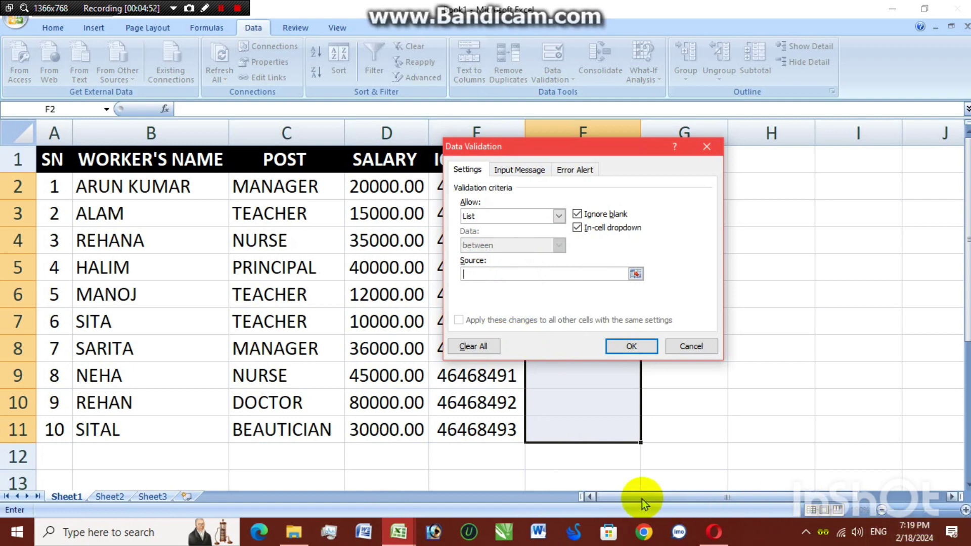
{"action": "left_click_drag", "start_coordinate": [642, 499], "coordinate": [761, 470]}
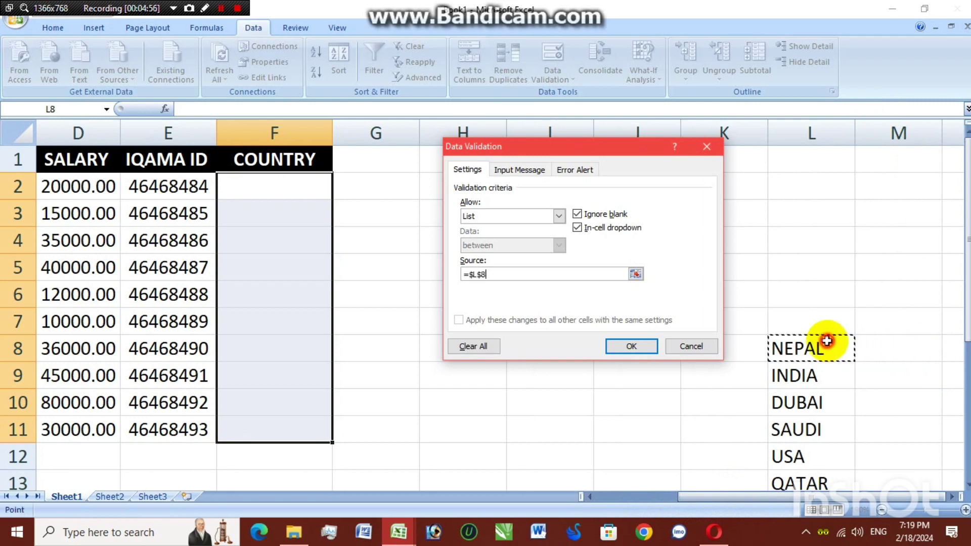
{"action": "left_click_drag", "start_coordinate": [827, 342], "coordinate": [819, 461]}
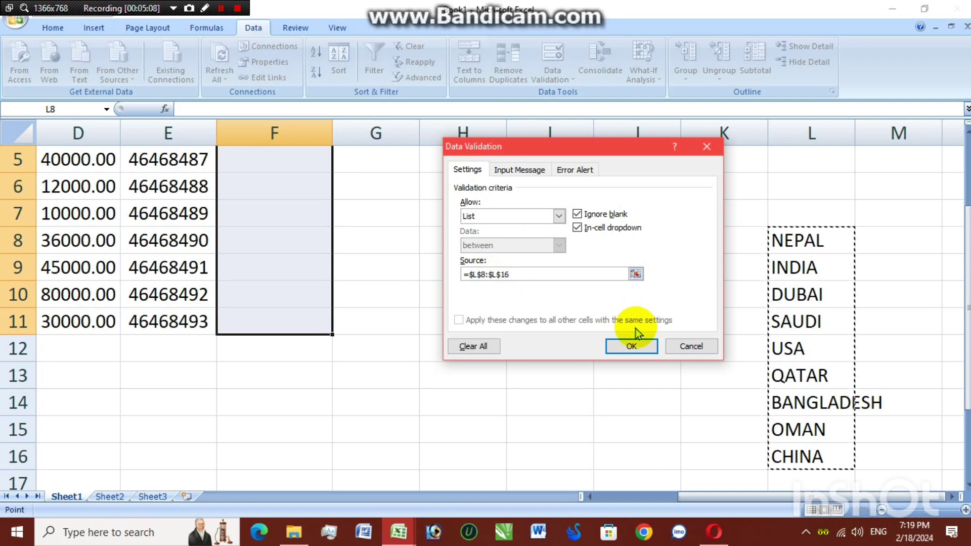
{"action": "left_click", "coordinate": [620, 348]}
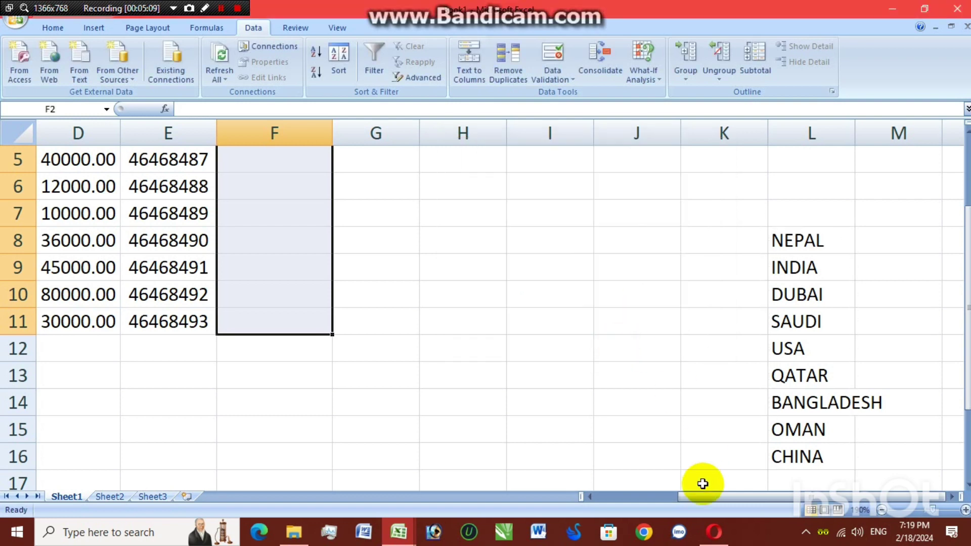
Choose BANGLADESH from the new drop-down list in F2 as the first worker's country
{"action": "left_click", "coordinate": [631, 499]}
{"action": "left_click_drag", "start_coordinate": [967, 354], "coordinate": [968, 283]}
{"action": "left_click", "coordinate": [570, 187]}
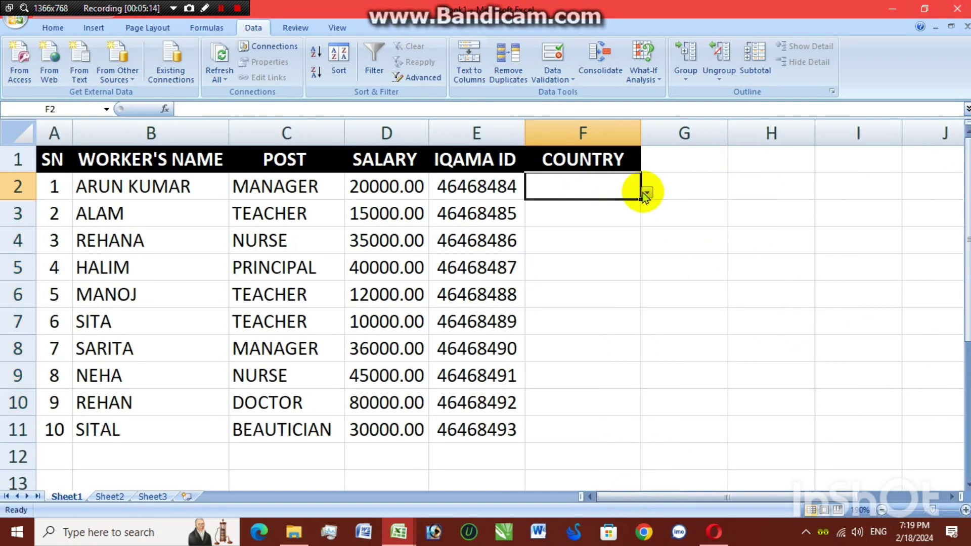
{"action": "left_click", "coordinate": [645, 192]}
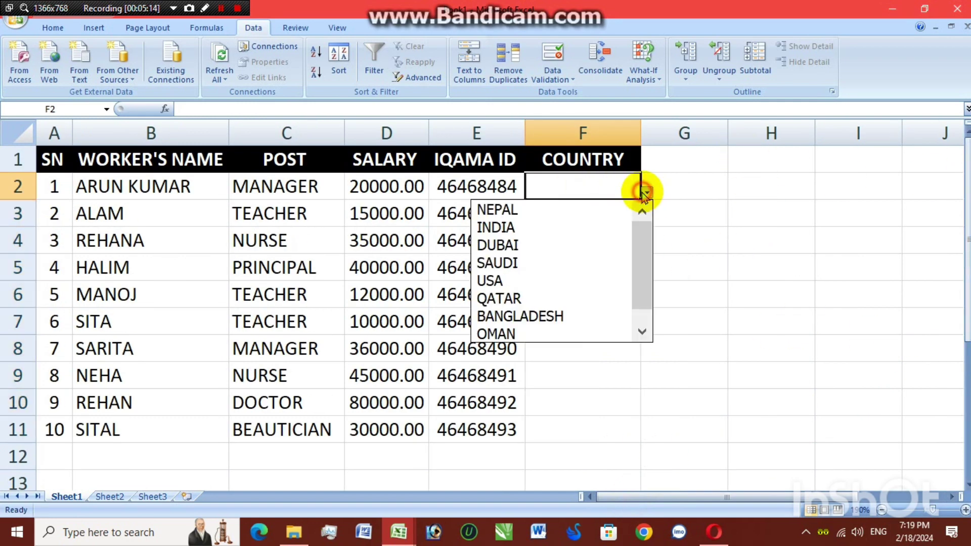
{"action": "left_click", "coordinate": [574, 319]}
Choose SAUDI from the drop-down list in F5 as the fourth worker's country
{"action": "left_click", "coordinate": [573, 267]}
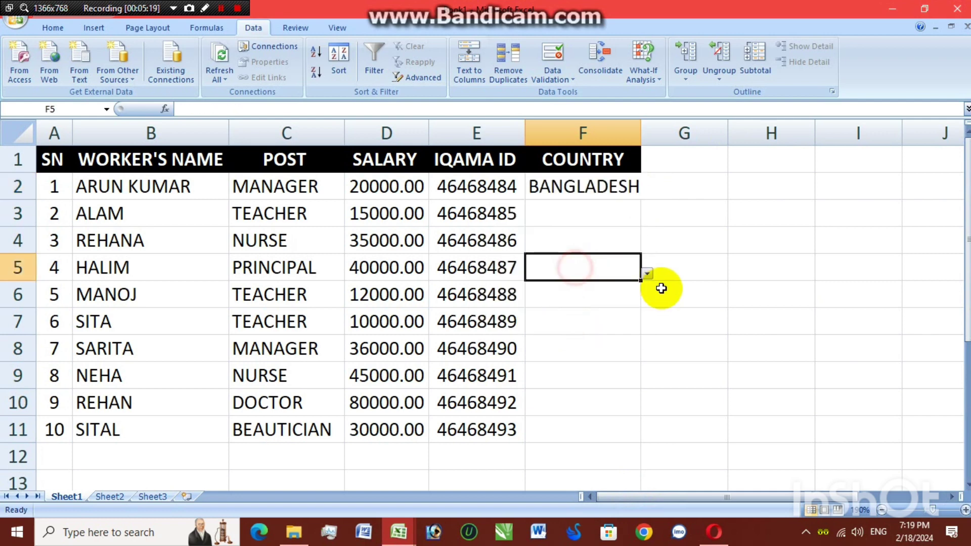
{"action": "left_click", "coordinate": [646, 273]}
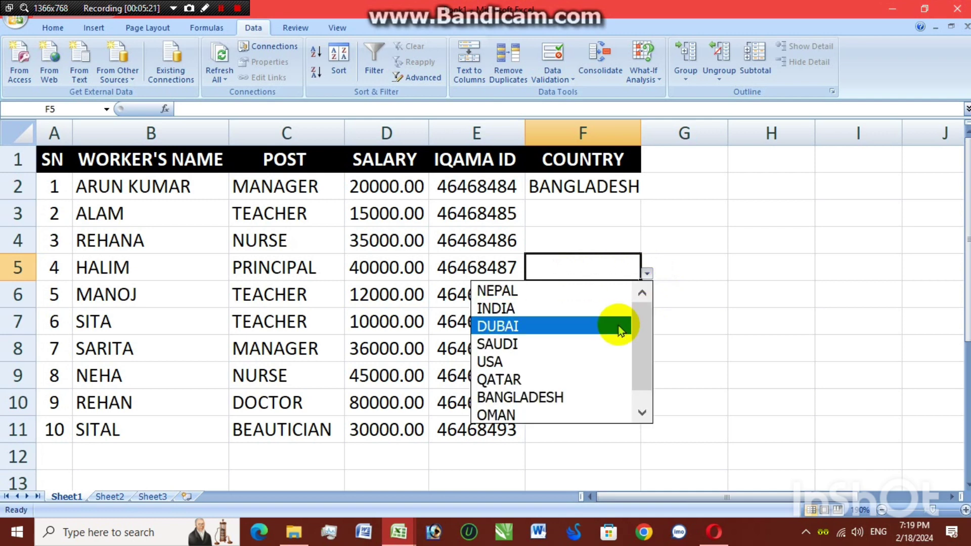
{"action": "left_click", "coordinate": [595, 336]}
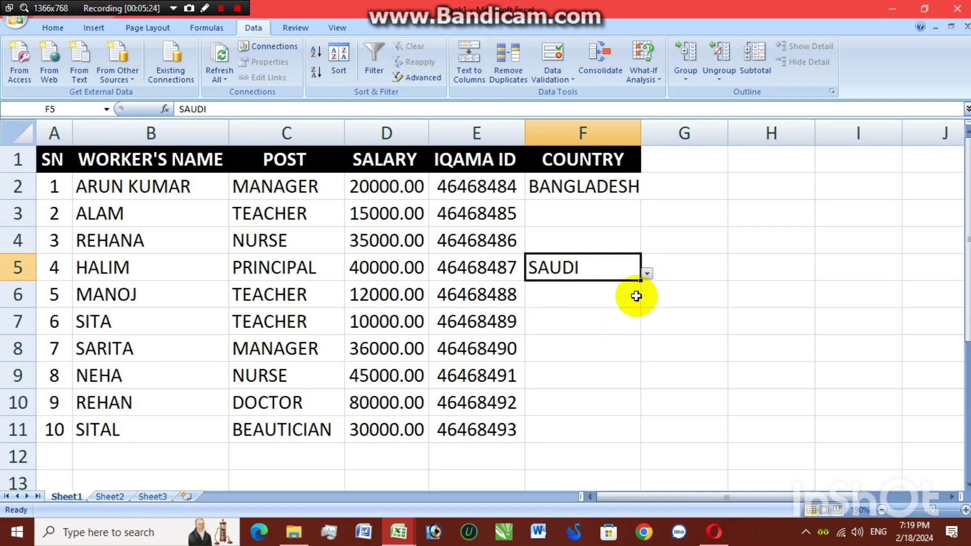
Choose INDIA from the drop-down list in F7 for the sixth worker and start closing the workbook
{"action": "left_click", "coordinate": [618, 318]}
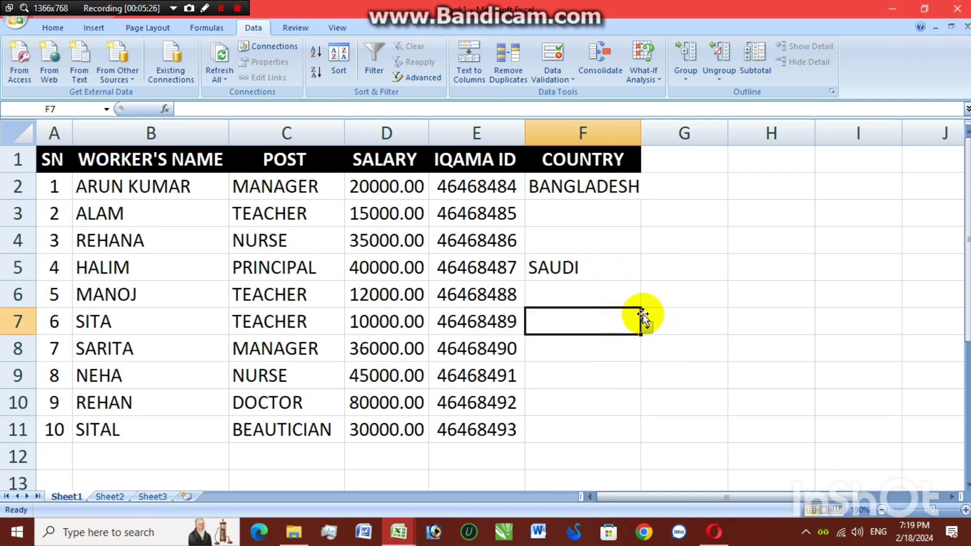
{"action": "left_click", "coordinate": [648, 327]}
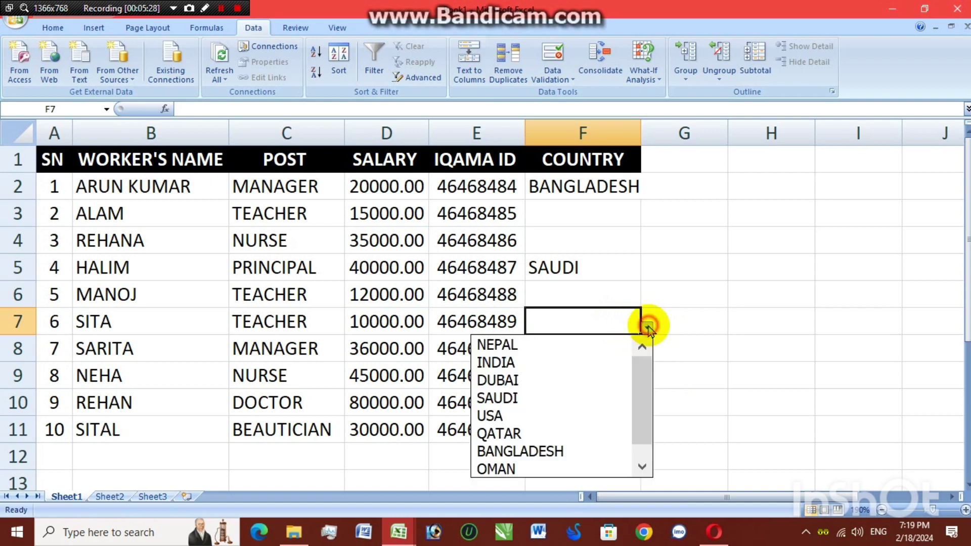
{"action": "left_click", "coordinate": [526, 371]}
{"action": "key", "text": "alt+F4"}
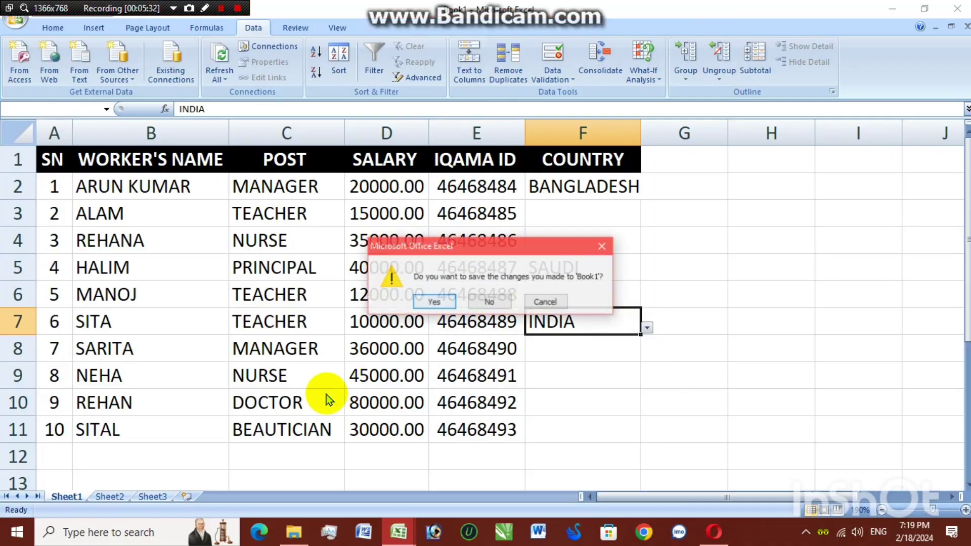